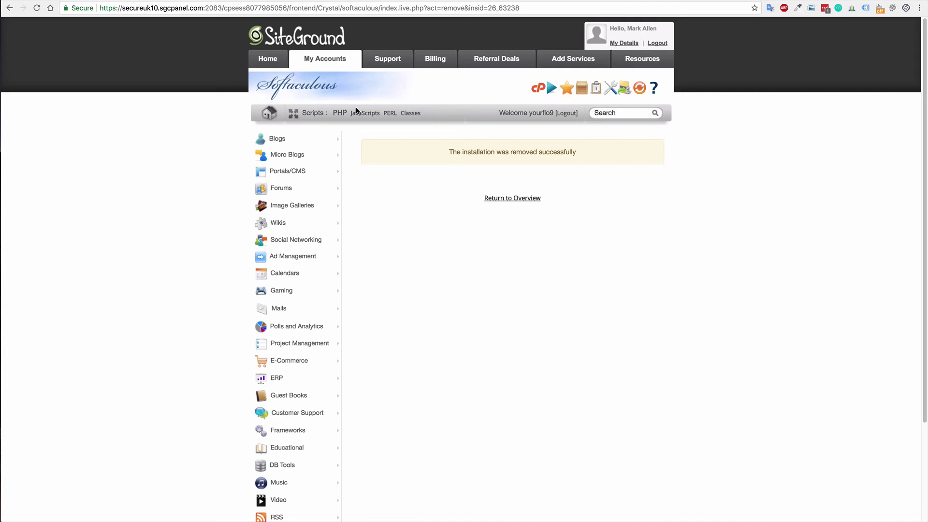
Go to the yourflow.org hosting account's cPanel home, declining the browser and password-manager save prompts.
{"action": "left_click", "coordinate": [344, 63]}
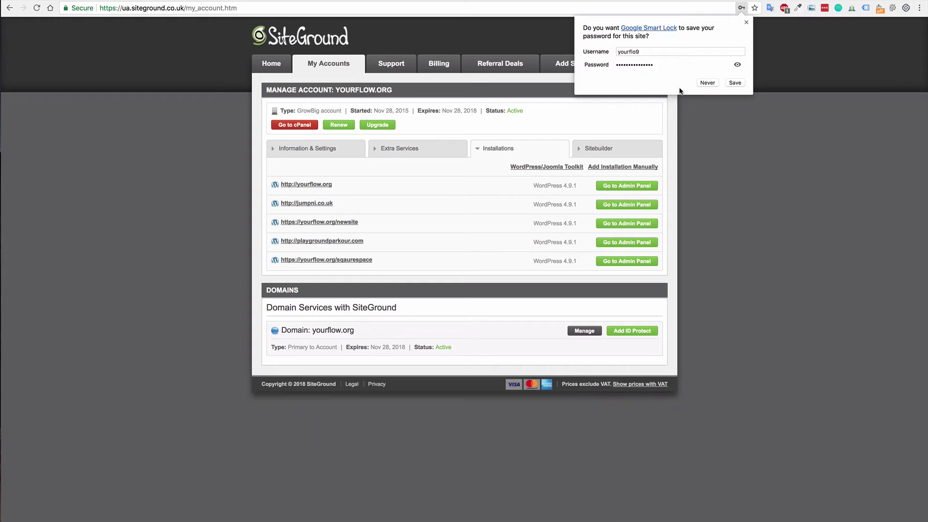
{"action": "left_click", "coordinate": [707, 83]}
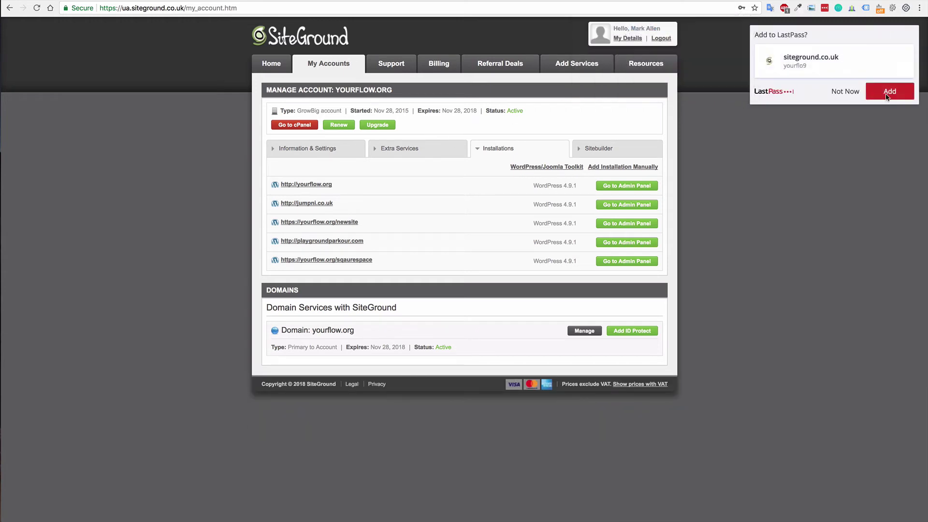
{"action": "left_click", "coordinate": [845, 91]}
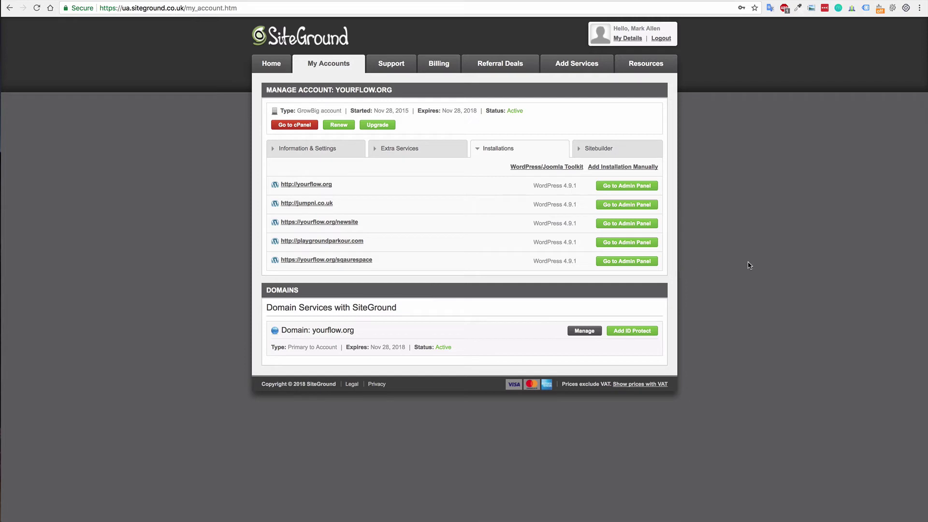
{"action": "left_click", "coordinate": [301, 125]}
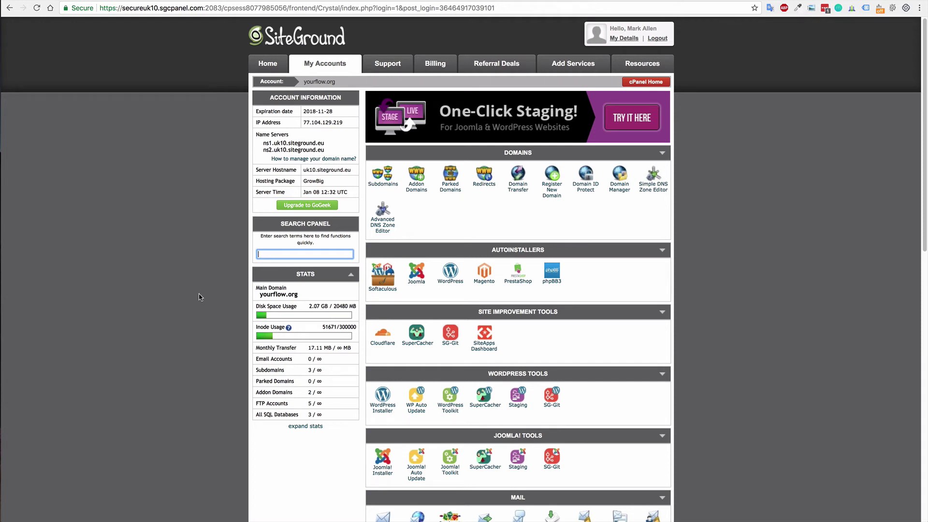
{"action": "left_click", "coordinate": [380, 405]}
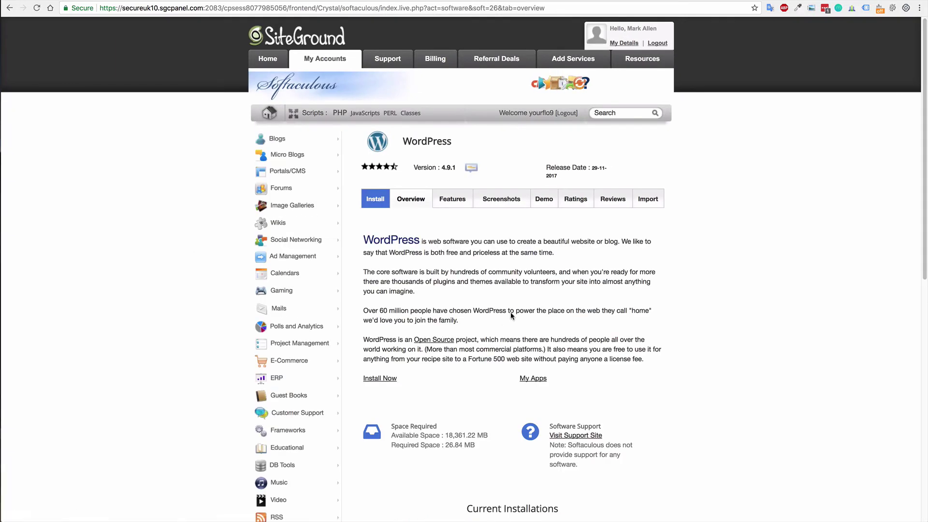
{"action": "left_click", "coordinate": [385, 378]}
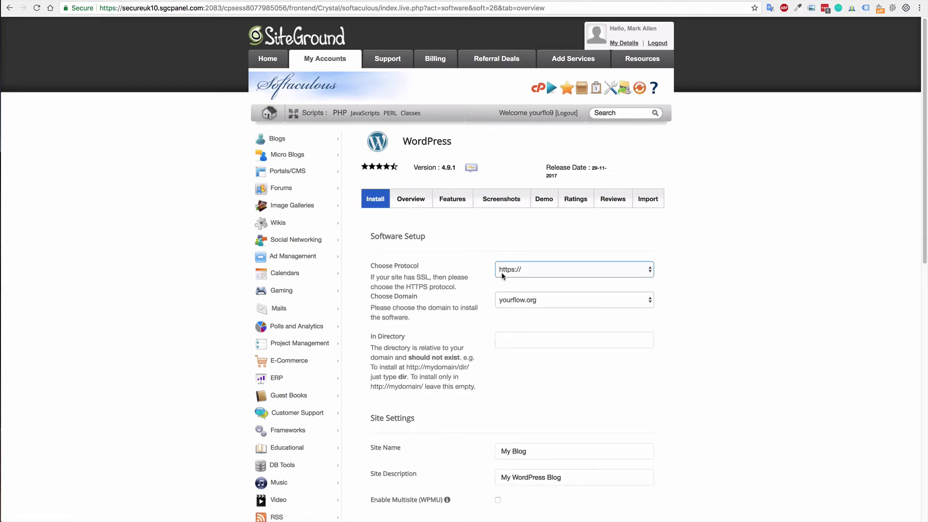
{"action": "left_click", "coordinate": [529, 300]}
Set the install directory to sqaurespace-new.
{"action": "left_click", "coordinate": [498, 339]}
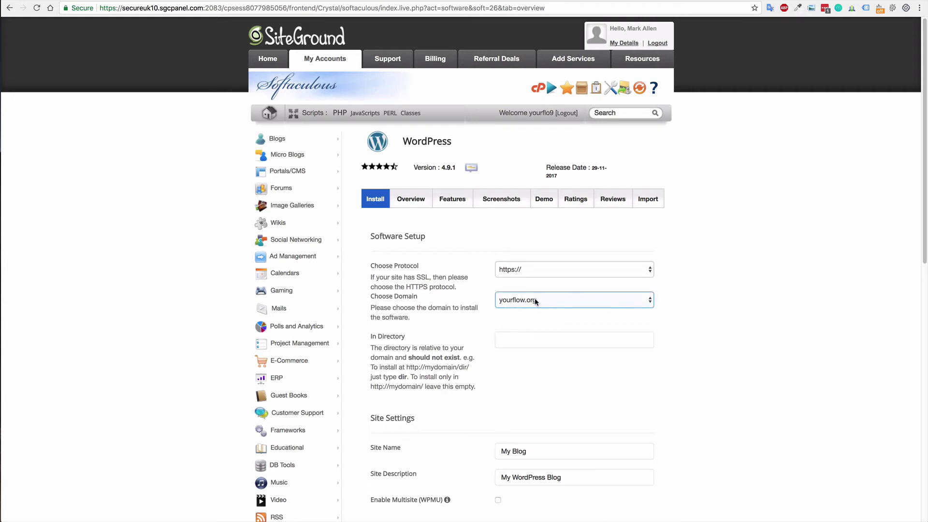
{"action": "left_click", "coordinate": [551, 338]}
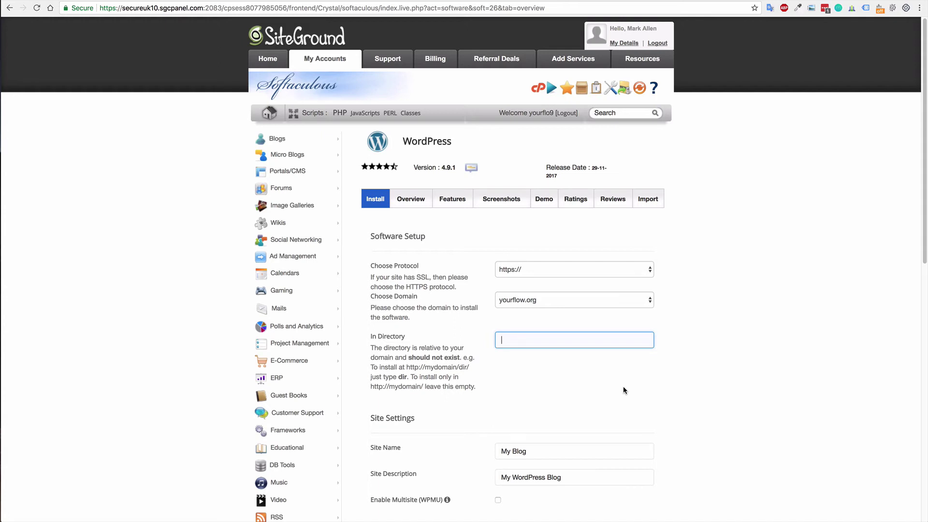
{"action": "type", "text": "sq"}
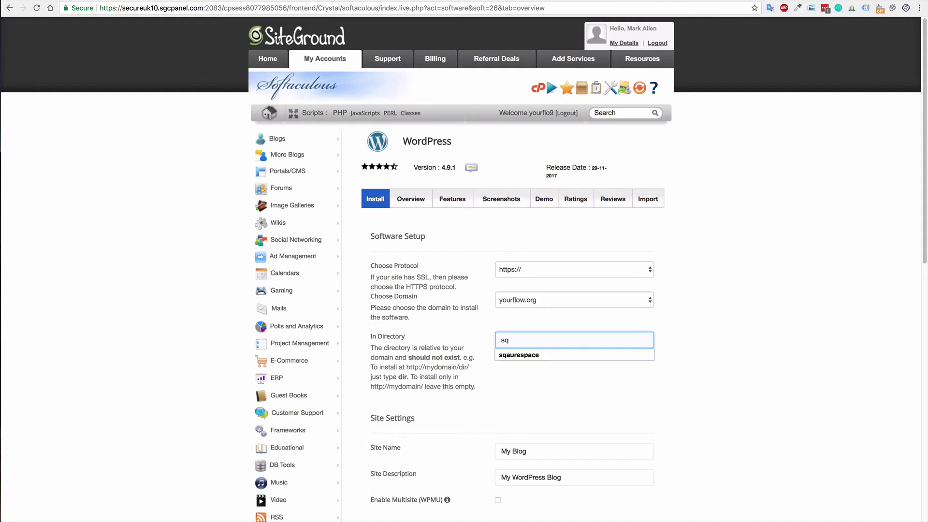
{"action": "key", "text": "Down"}
{"action": "key", "text": "Return"}
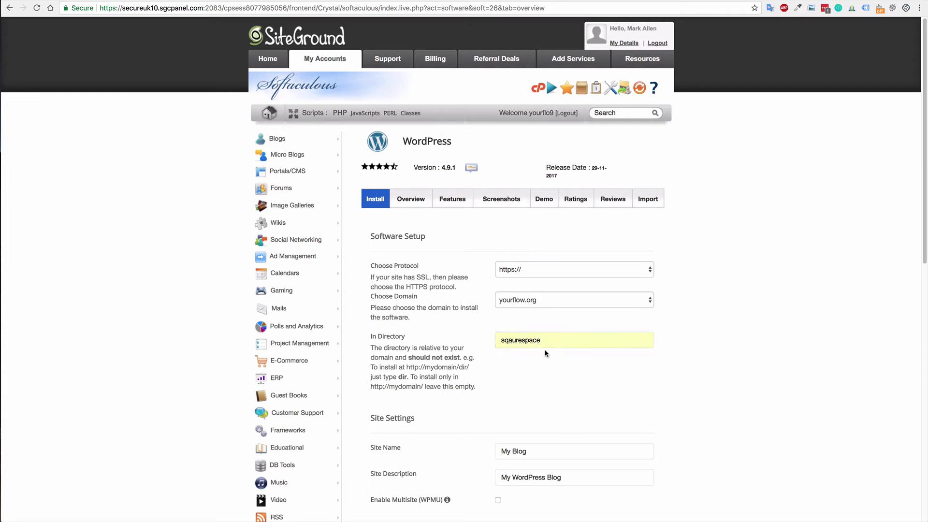
{"action": "left_click", "coordinate": [548, 342]}
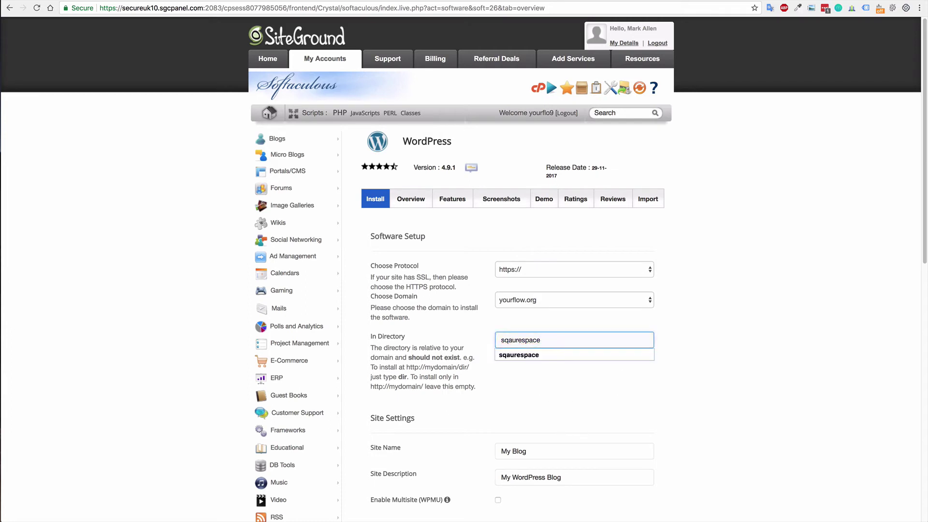
{"action": "type", "text": "-new"}
{"action": "left_click", "coordinate": [520, 391]}
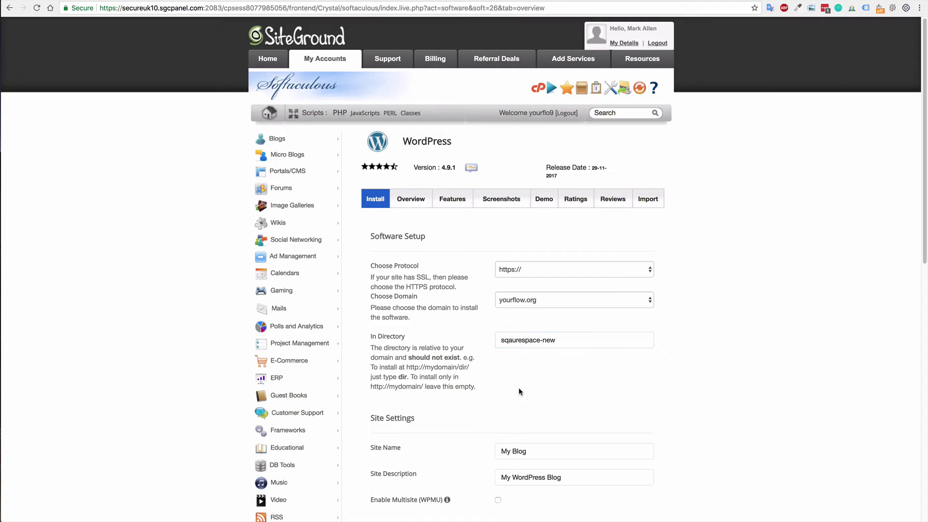
Change the admin username to adminsquarespace and lengthen the masked admin password to a Strong 90/100 rating.
{"action": "scroll", "coordinate": [529, 369], "scroll_direction": "down", "scroll_amount": 4}
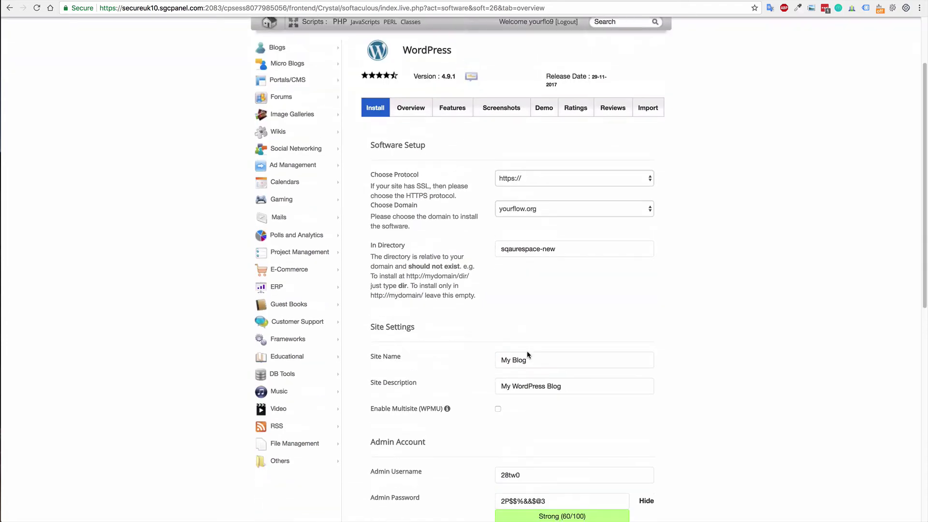
{"action": "left_click", "coordinate": [536, 393]}
{"action": "left_click", "coordinate": [574, 418]}
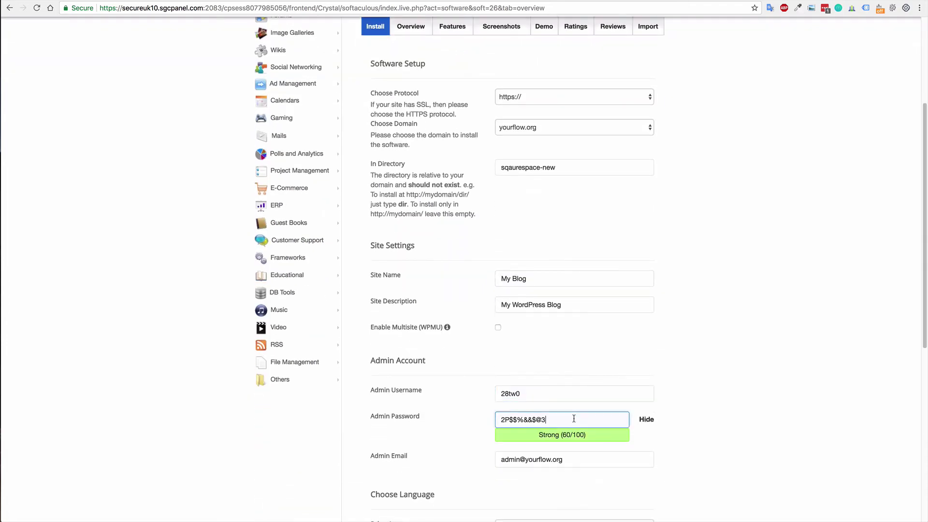
{"action": "left_click", "coordinate": [646, 419]}
{"action": "type", "text": "!"}
{"action": "left_click_drag", "start_coordinate": [536, 397], "coordinate": [485, 384]}
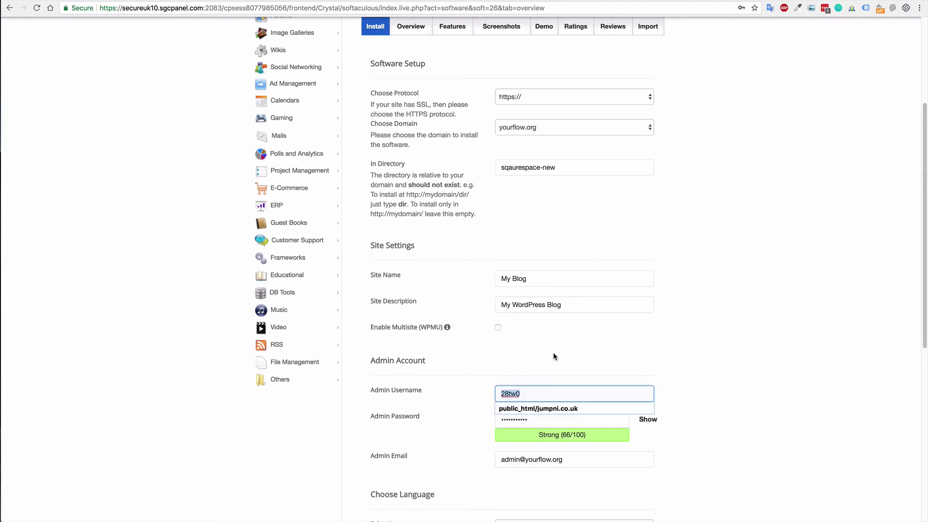
{"action": "type", "text": "admin"}
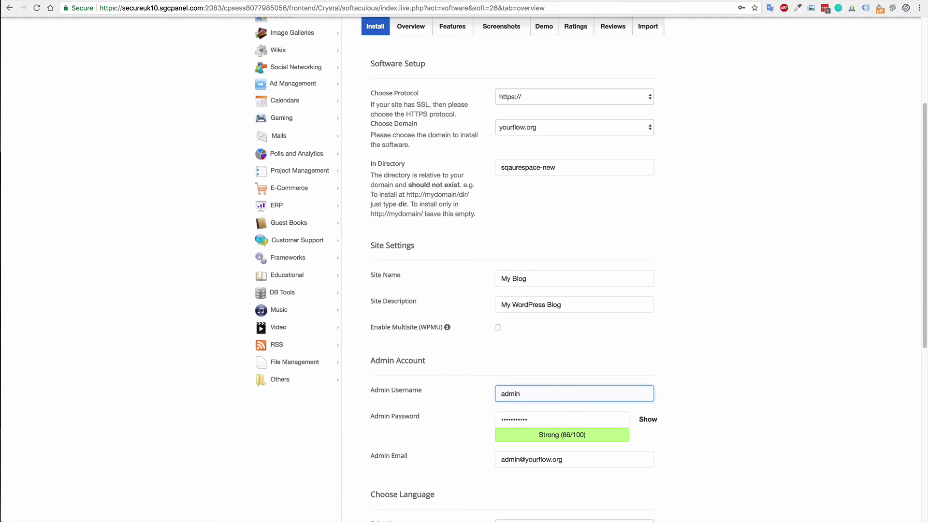
{"action": "type", "text": "squarespace"}
{"action": "left_click", "coordinate": [572, 419]}
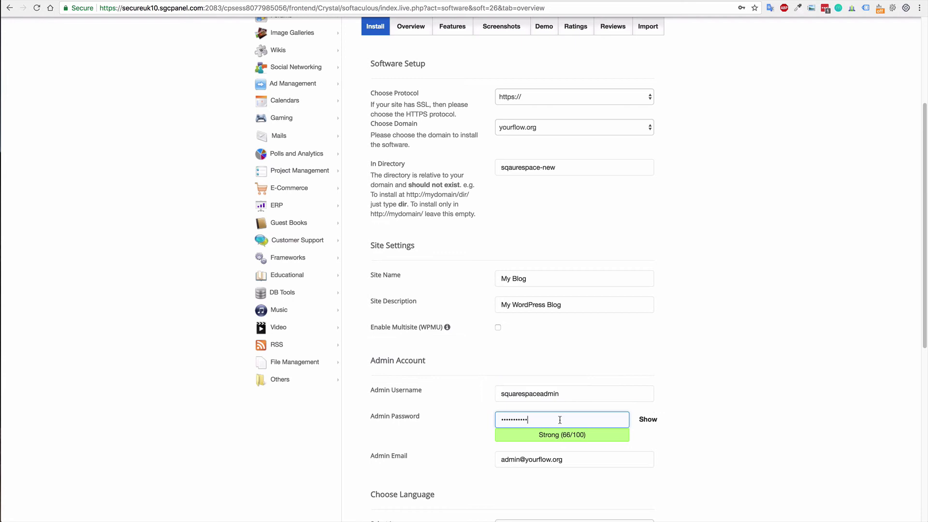
{"action": "type", "text": "111"}
Start the WordPress install and save the new admin login in Chrome and LastPass.
{"action": "scroll", "coordinate": [713, 393], "scroll_direction": "down", "scroll_amount": 5}
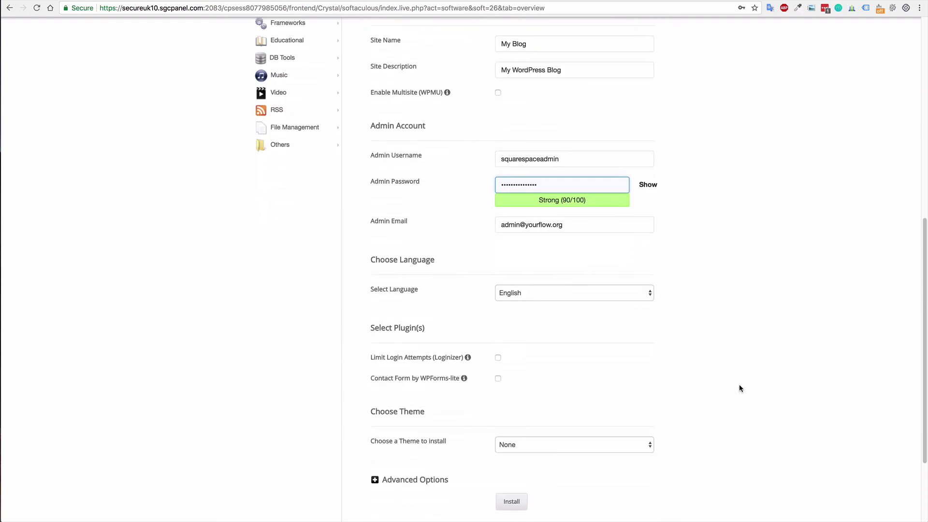
{"action": "scroll", "coordinate": [732, 392], "scroll_direction": "down", "scroll_amount": 1}
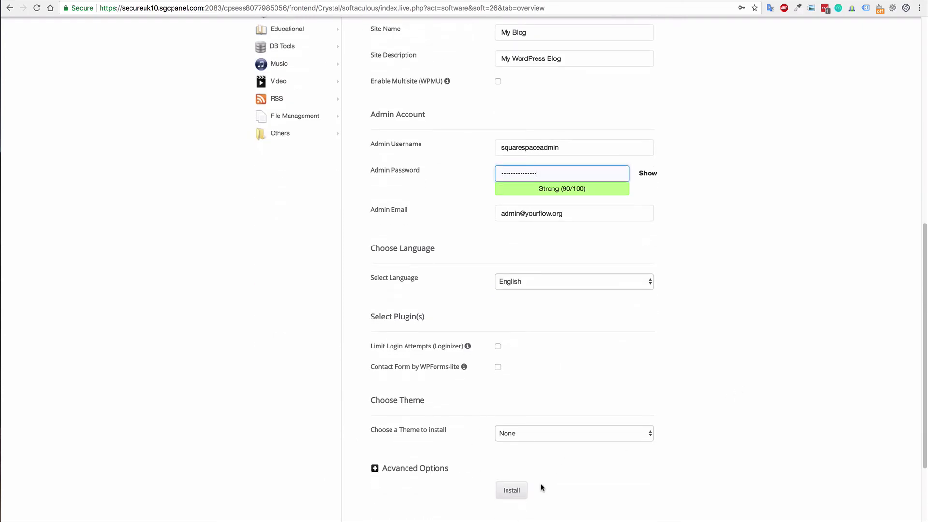
{"action": "left_click", "coordinate": [512, 491]}
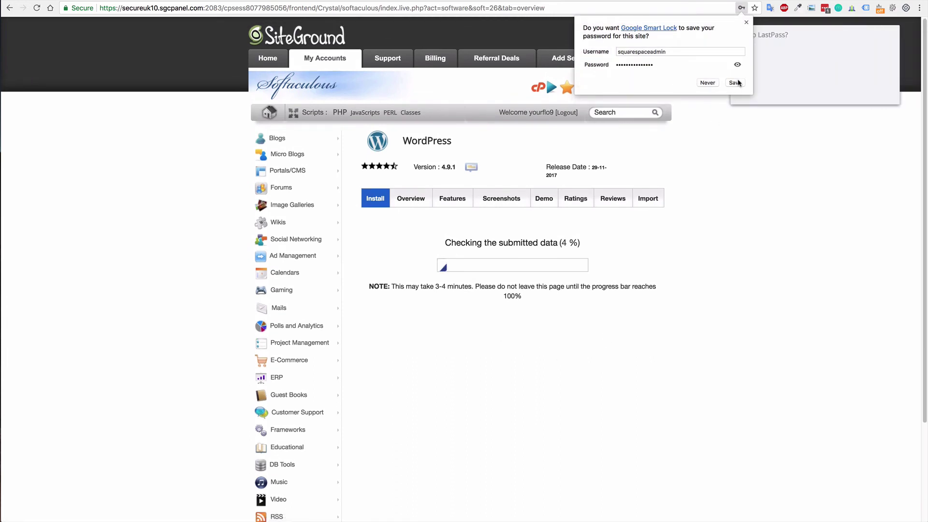
{"action": "left_click", "coordinate": [746, 22]}
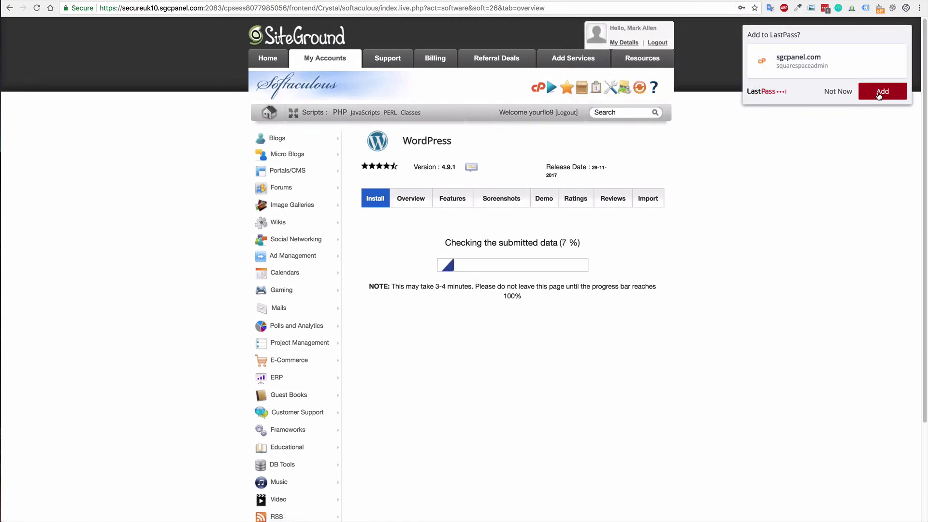
{"action": "left_click", "coordinate": [879, 96]}
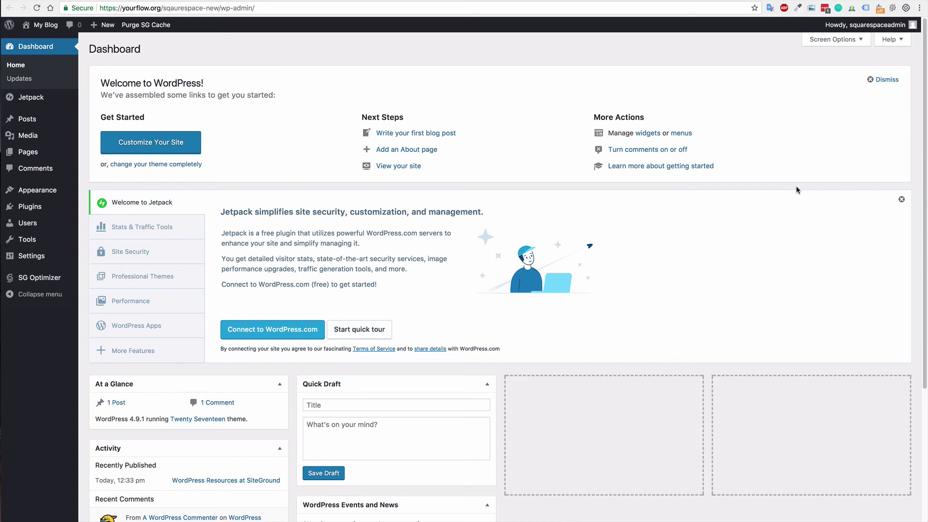
Close the Jetpack welcome banner, then place the caret after wp-admin/ in the site address.
{"action": "left_click", "coordinate": [901, 199]}
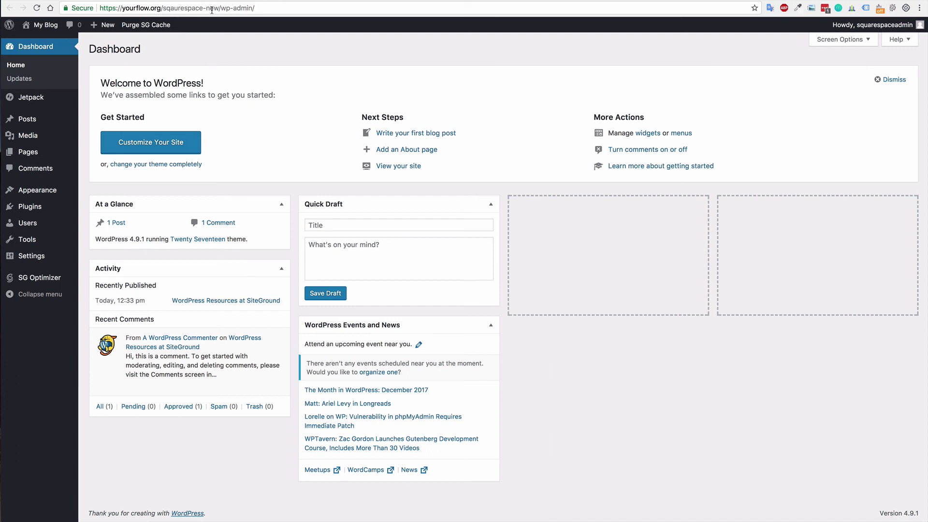
{"action": "left_click_drag", "start_coordinate": [220, 9], "coordinate": [265, 9]}
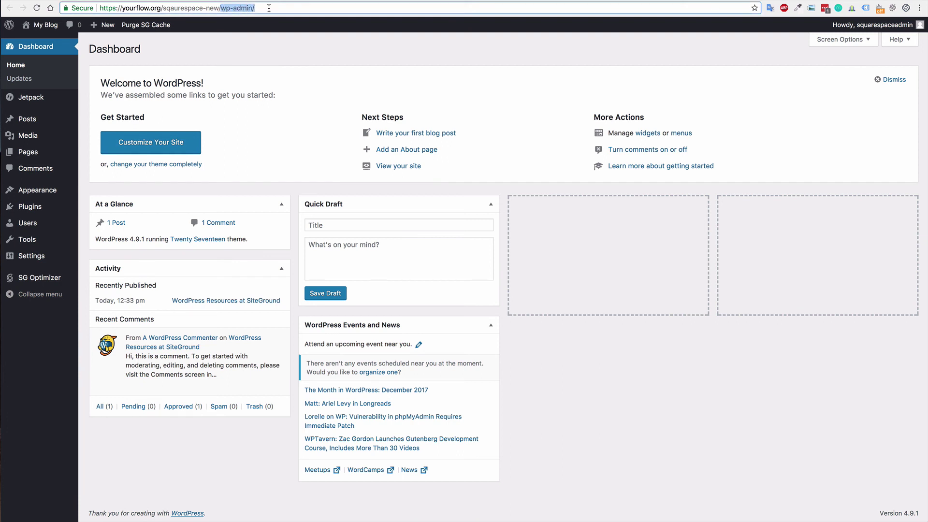
{"action": "left_click", "coordinate": [268, 10]}
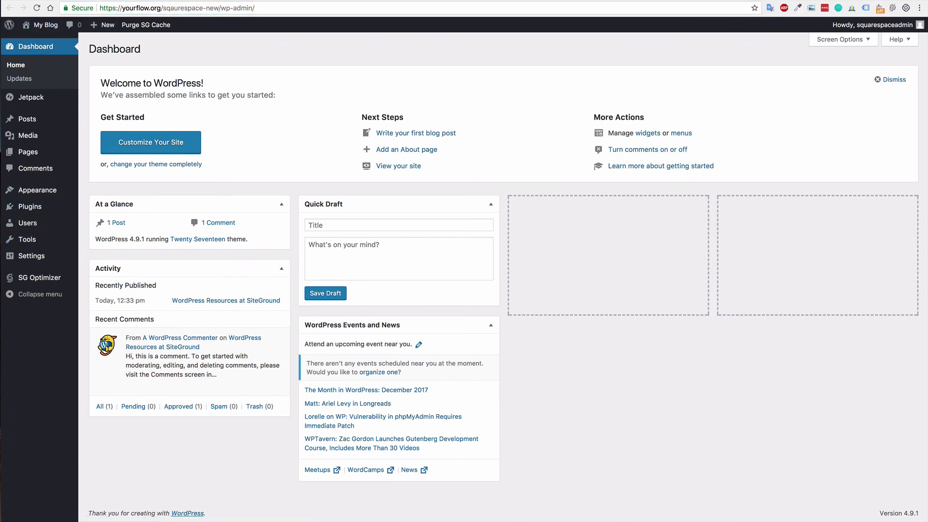
{"action": "left_click", "coordinate": [45, 25]}
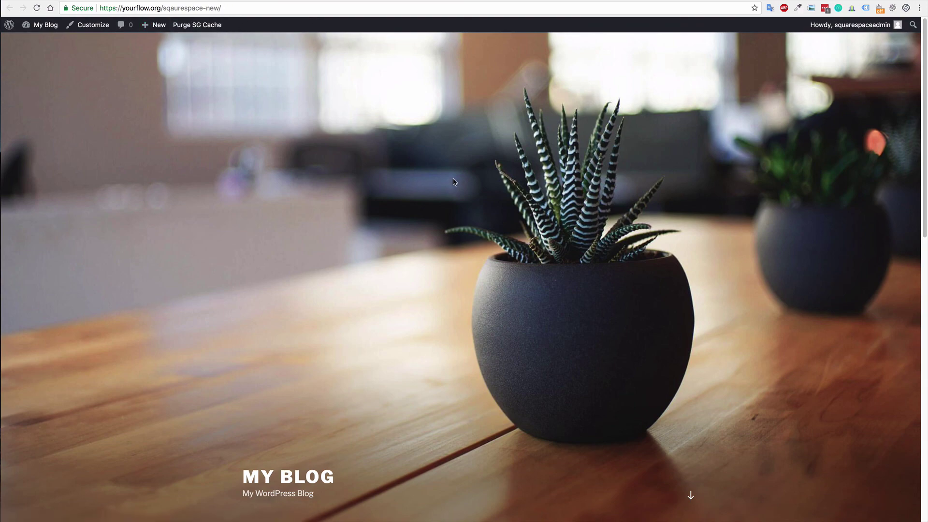
{"action": "scroll", "coordinate": [453, 182], "scroll_direction": "down", "scroll_amount": 15}
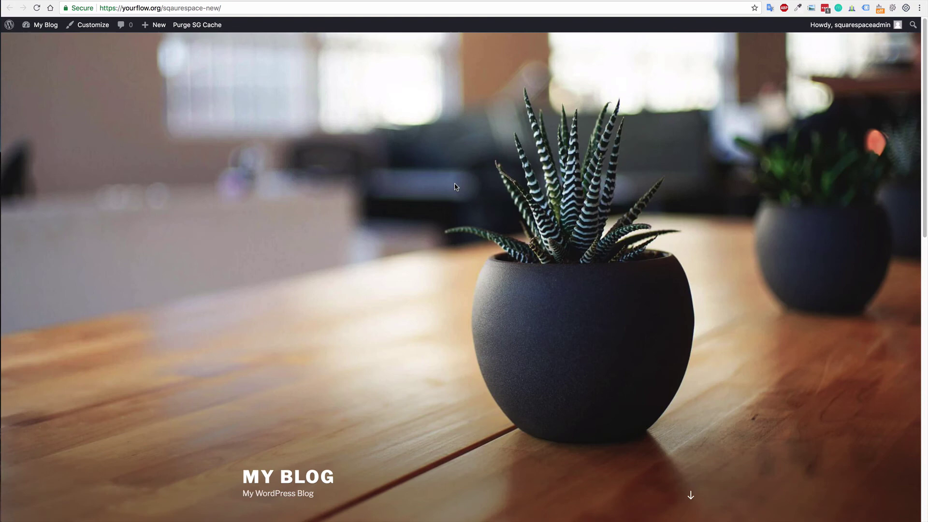